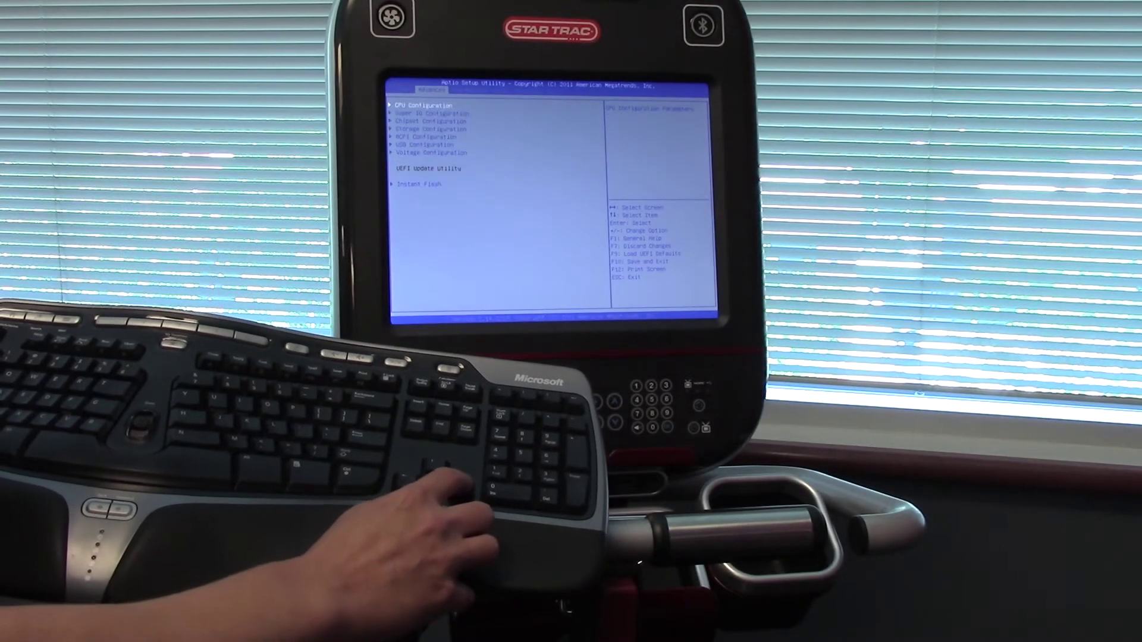
Step: Move across to the Boot tab showing SATA Emperor 16GB first and UEFI second
key("Right")
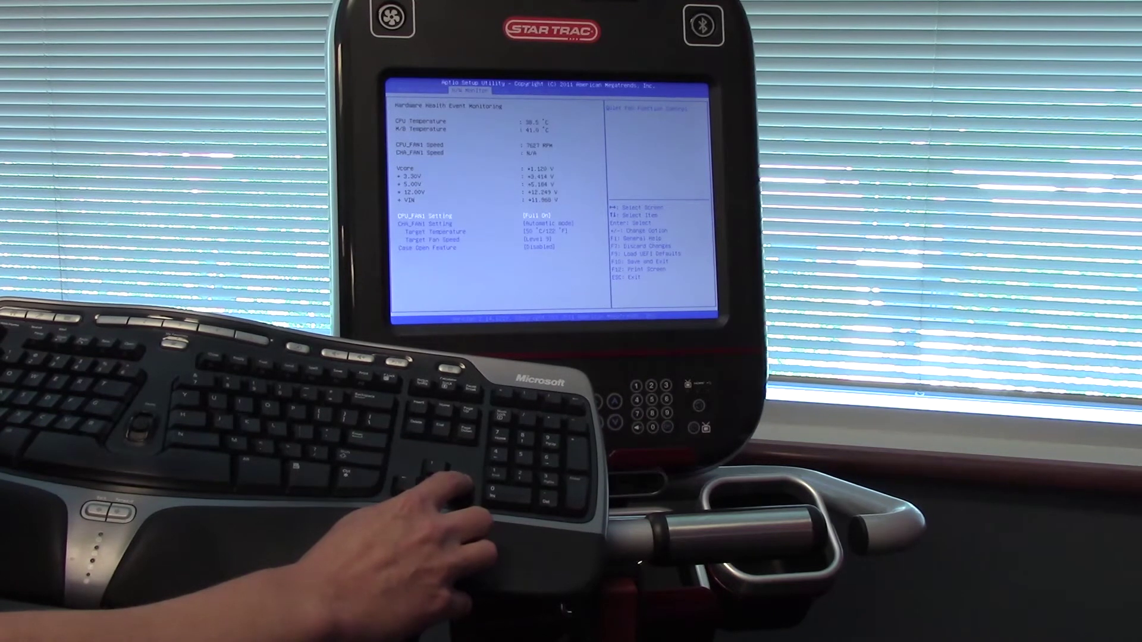
key("Right")
key("Right")
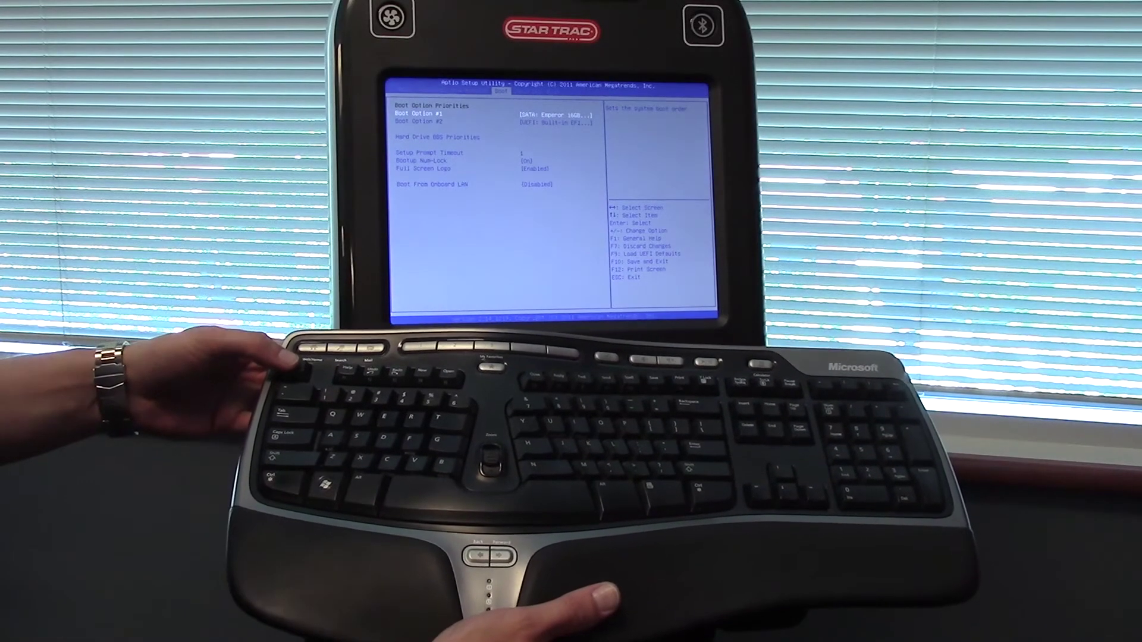
Step: Exit setup by confirming Discard Changes and Exit, leaving the console screen dark
key("Escape")
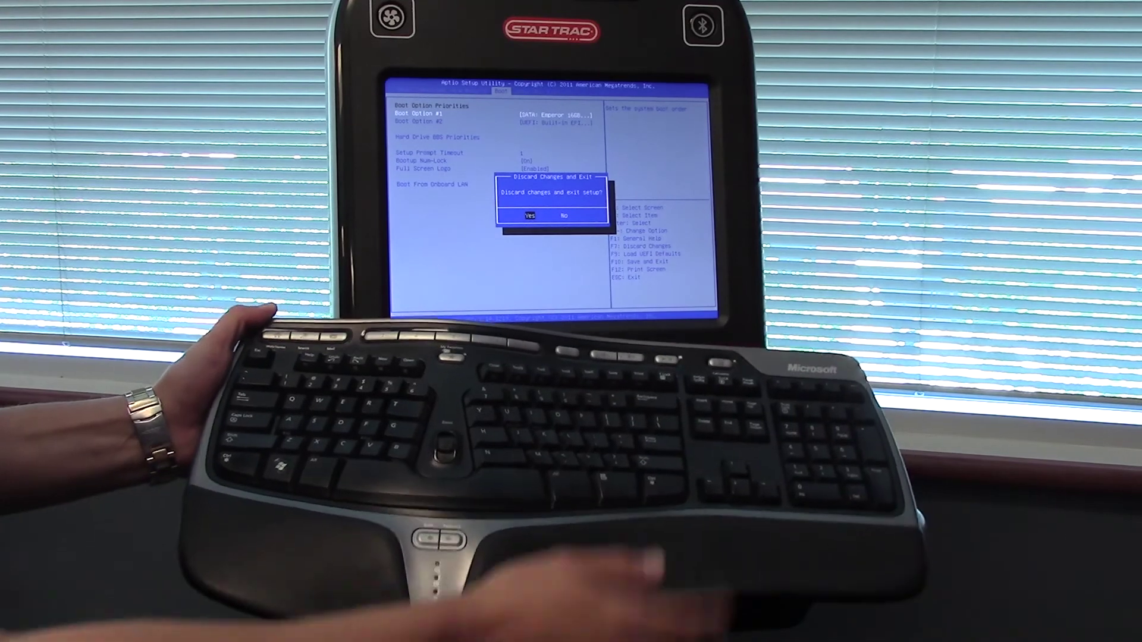
key("Return")
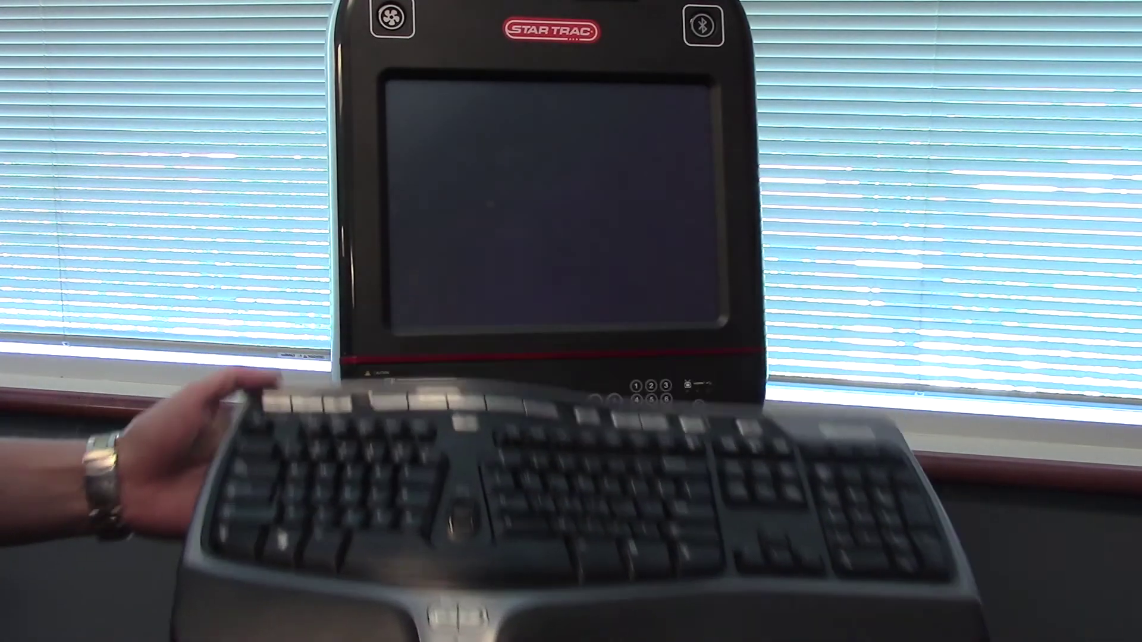